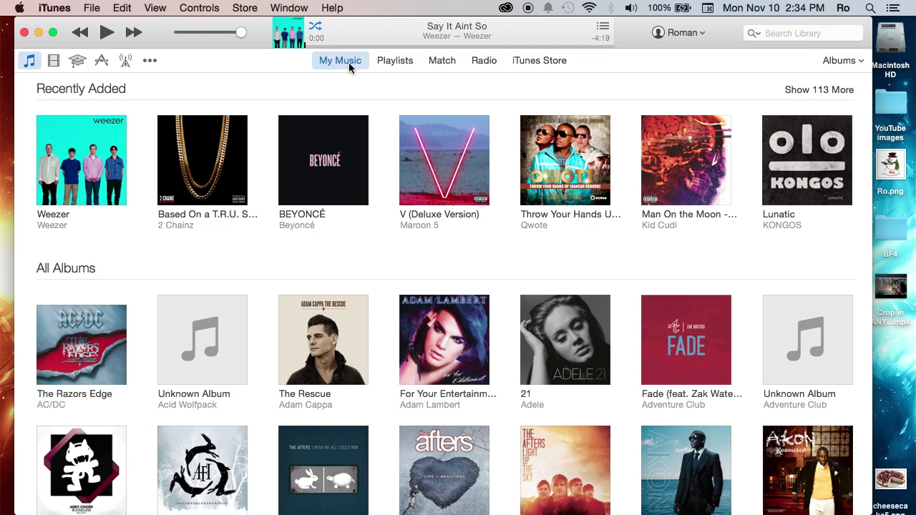
# Step: Bring iTunes to the front, switch the music library to its playlists and open the Recently Added playlist
pyautogui.moveTo(6, 95)
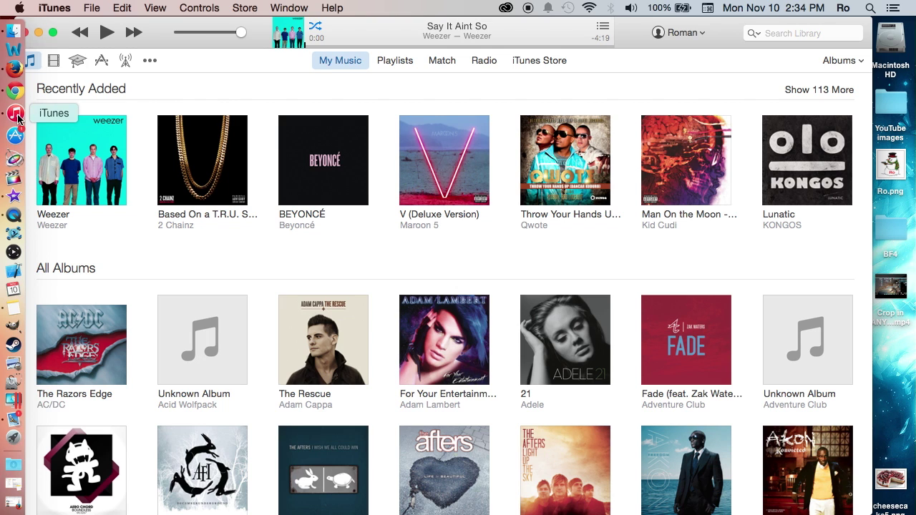
pyautogui.click(18, 118)
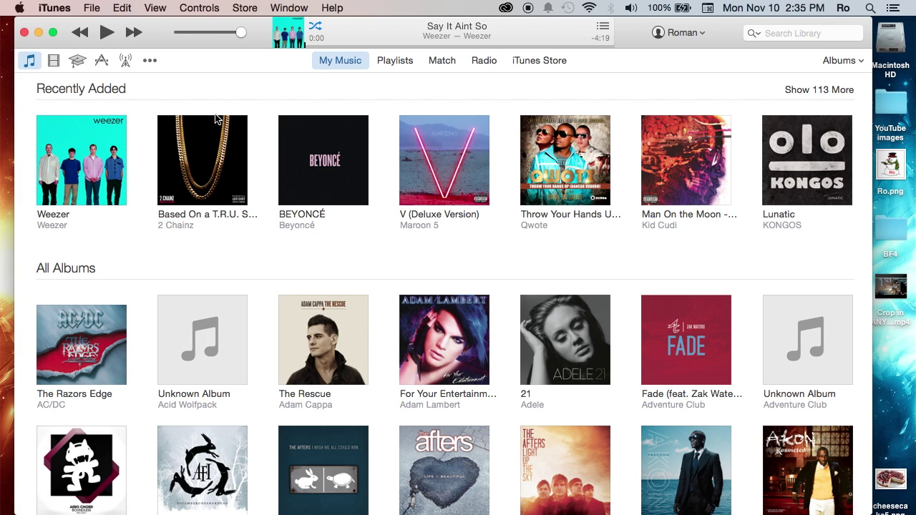
pyautogui.moveTo(2, 102)
pyautogui.click(395, 60)
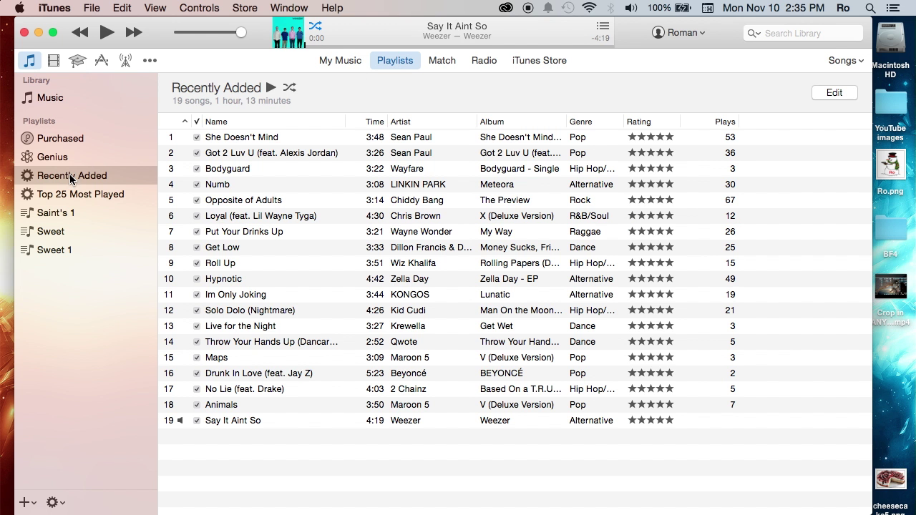
pyautogui.click(71, 177)
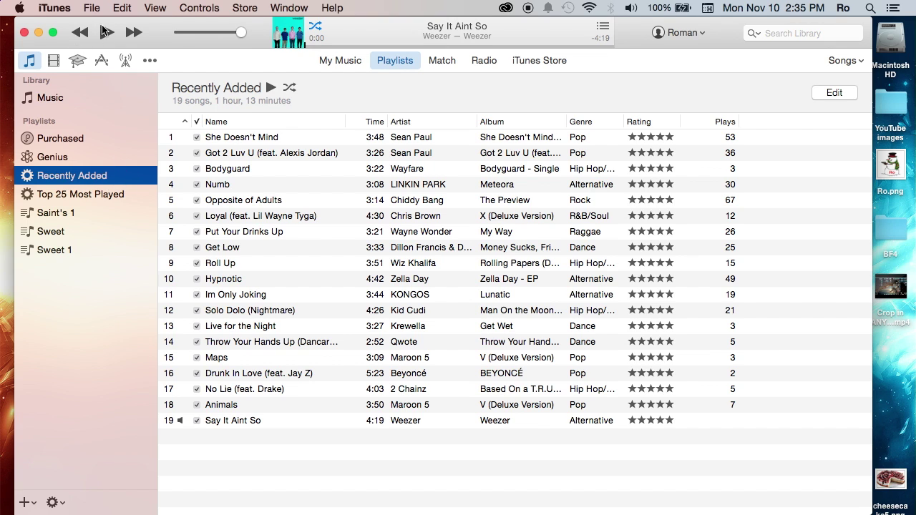
pyautogui.click(92, 8)
pyautogui.moveTo(105, 29)
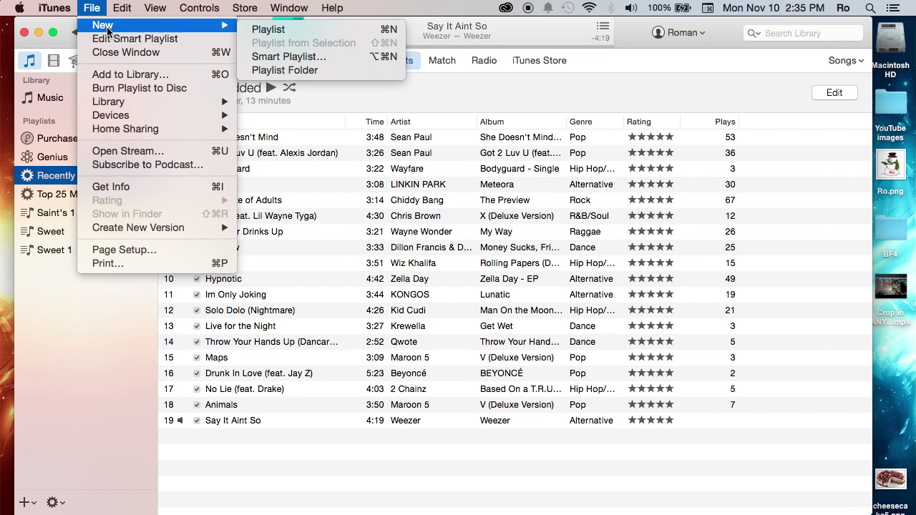
pyautogui.click(69, 27)
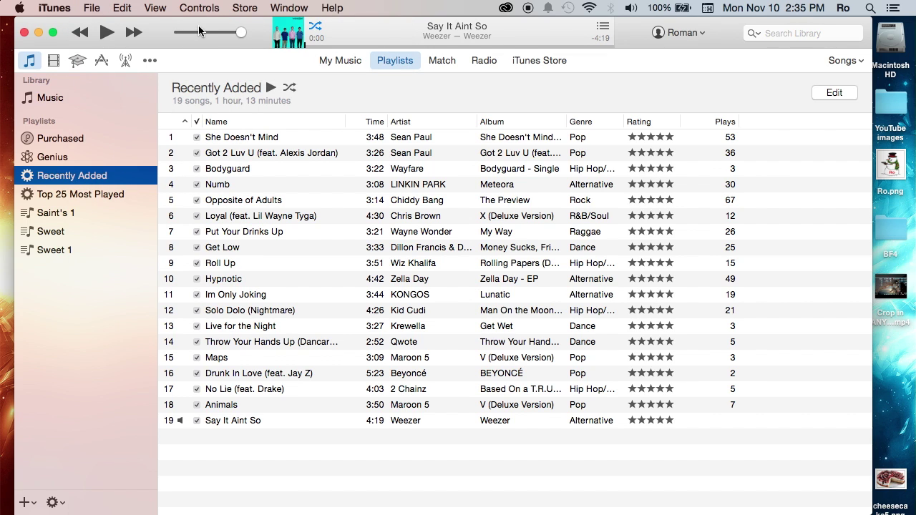
# Step: Create a new standard playlist, name it Tutorial and open it from the list of playlists
pyautogui.click(94, 6)
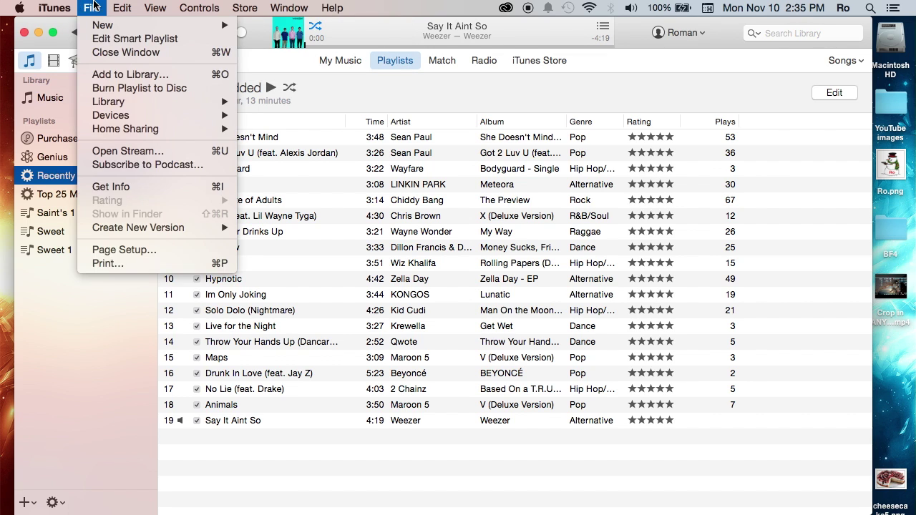
pyautogui.moveTo(206, 29)
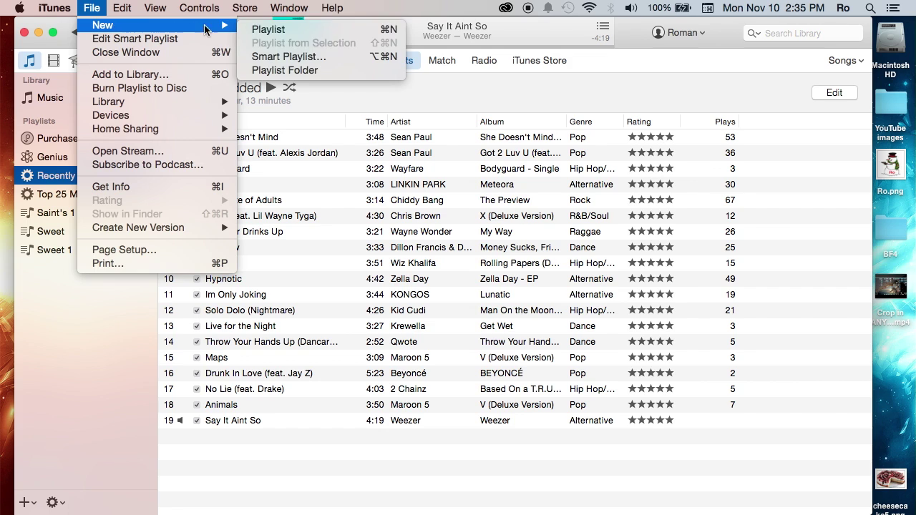
pyautogui.click(269, 30)
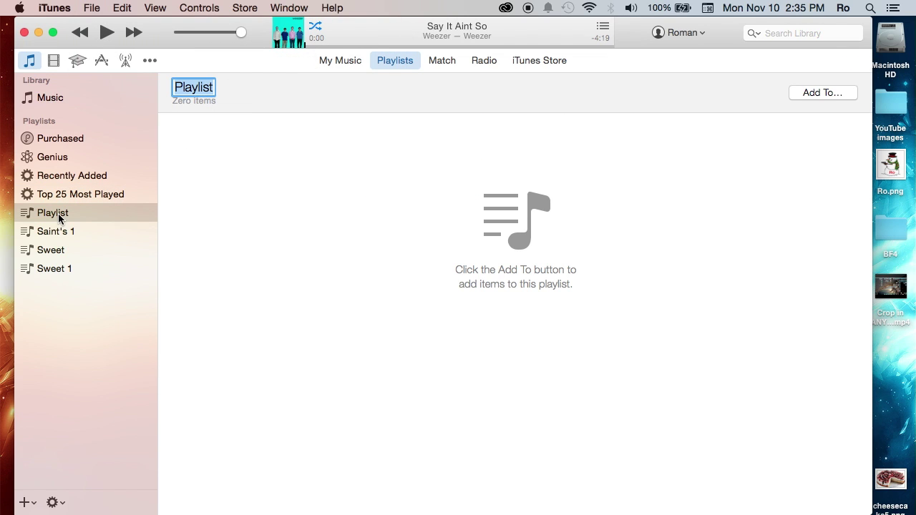
pyautogui.click(50, 213)
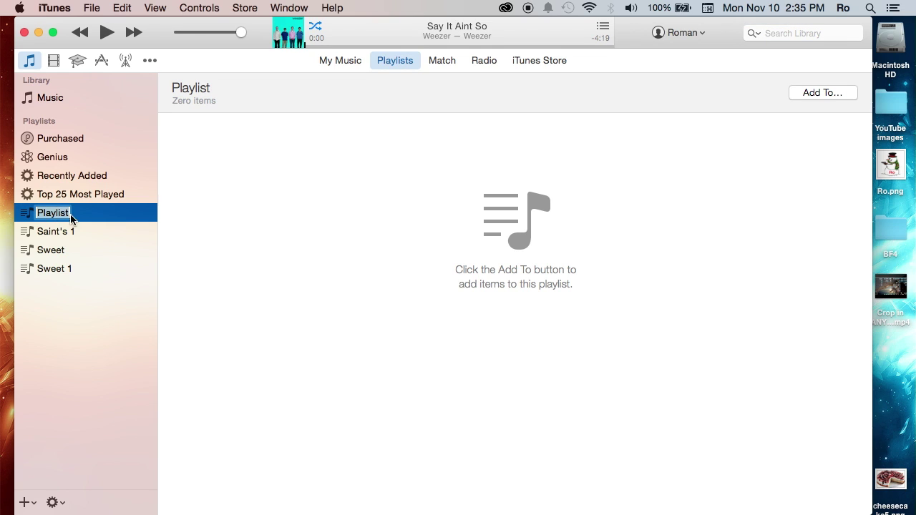
pyautogui.click(90, 211)
pyautogui.click(40, 214)
pyautogui.write('Tut')
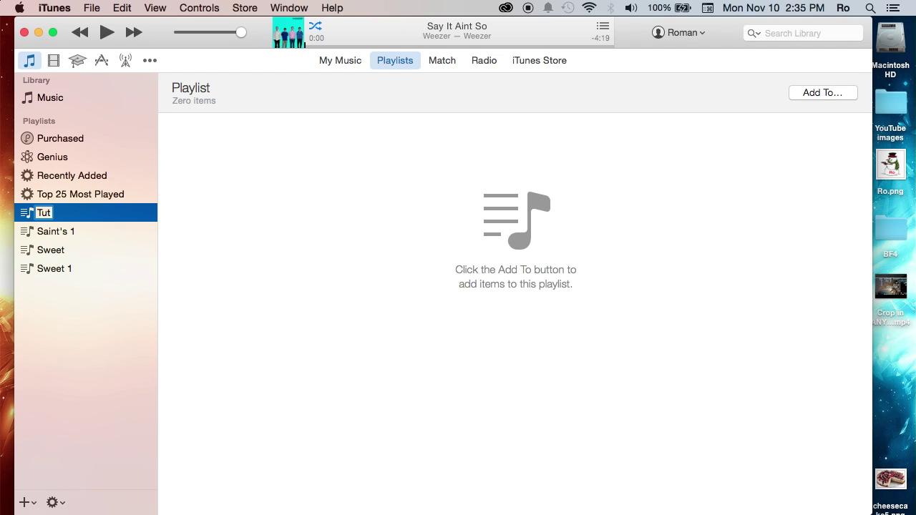
pyautogui.write('orial')
pyautogui.click(65, 247)
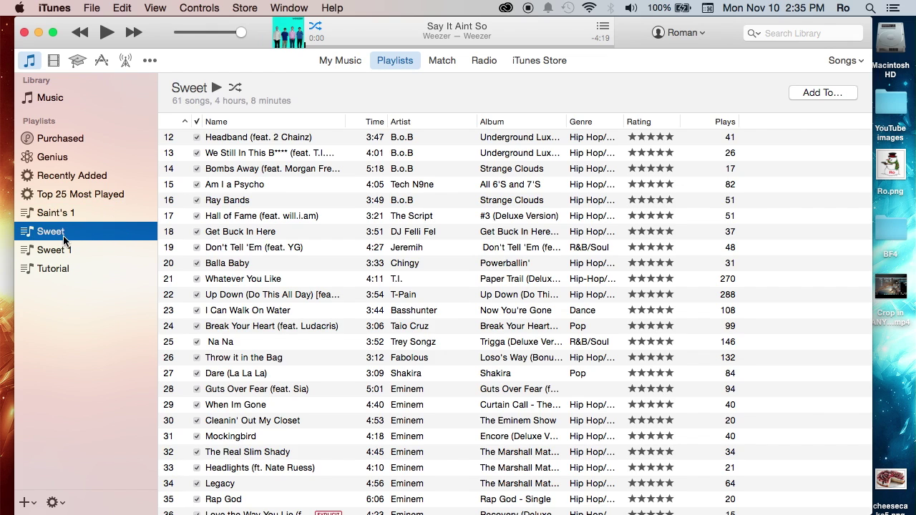
pyautogui.click(68, 266)
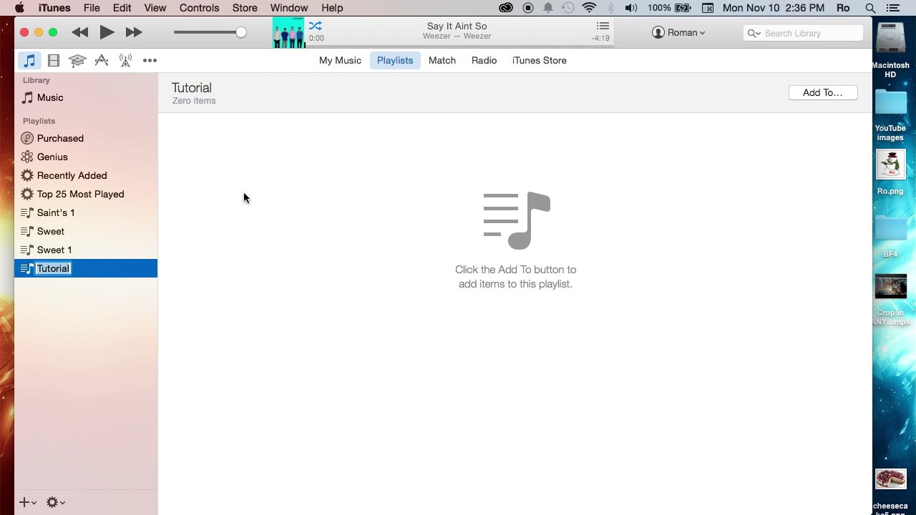
pyautogui.click(92, 279)
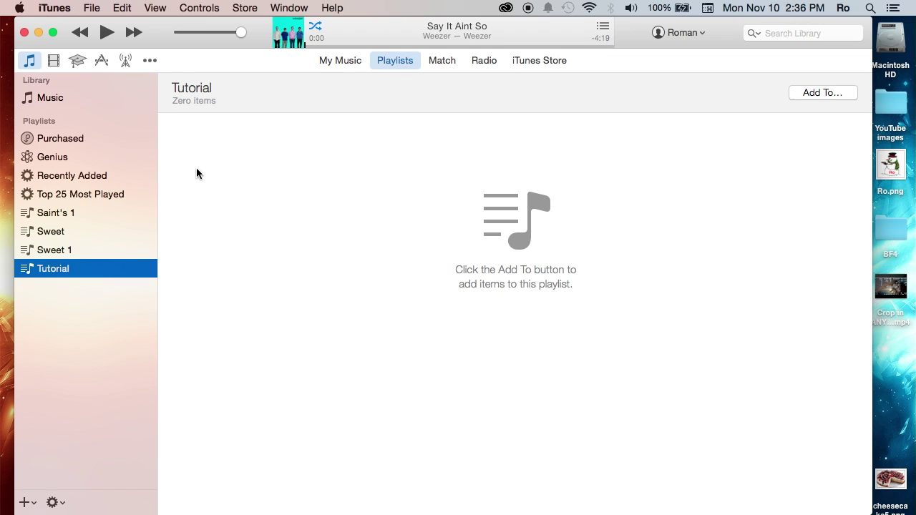
# Step: Try to add the song Loyal (feat. Lil Wayne Tyga) from Recently Added to the Tutorial playlist
pyautogui.click(79, 177)
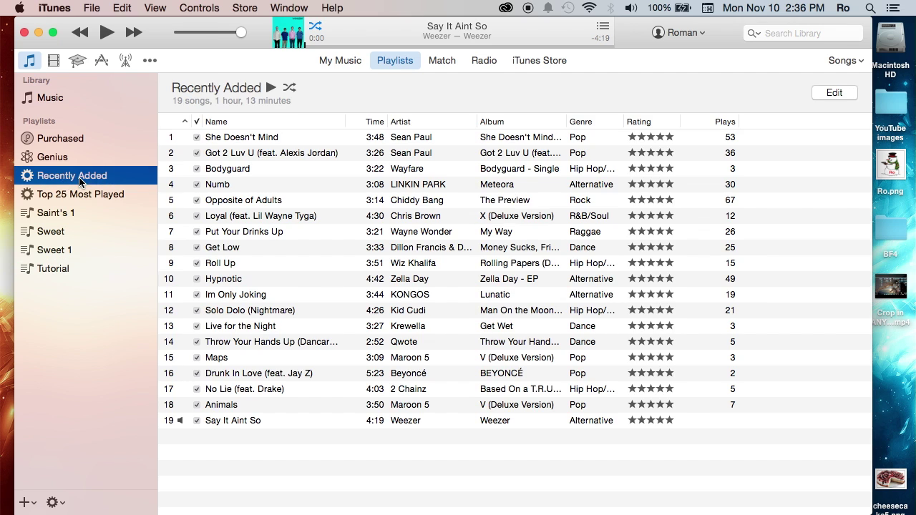
pyautogui.click(269, 218)
pyautogui.moveTo(269, 218); pyautogui.dragTo(131, 260)
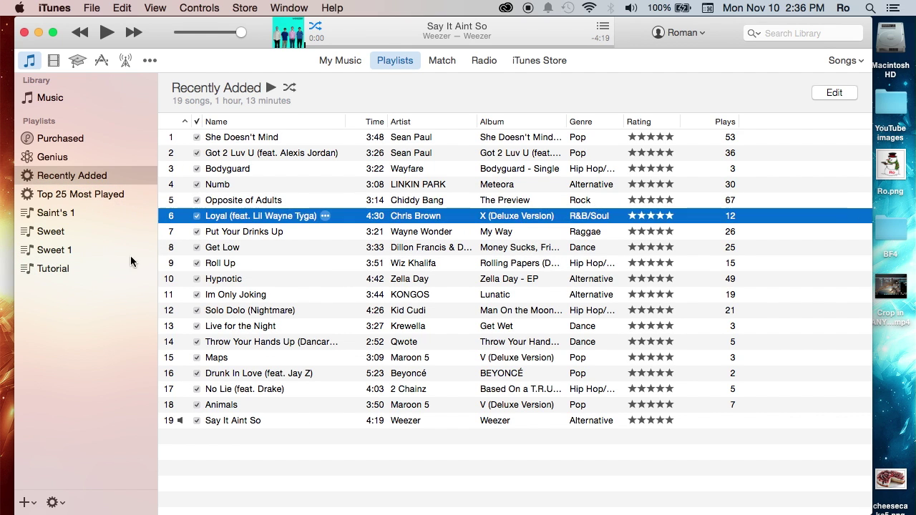
pyautogui.click(57, 268)
# Step: Add the song The Rescue from Adam Cappa's album The Rescue to the Tutorial playlist and open that playlist
pyautogui.click(330, 65)
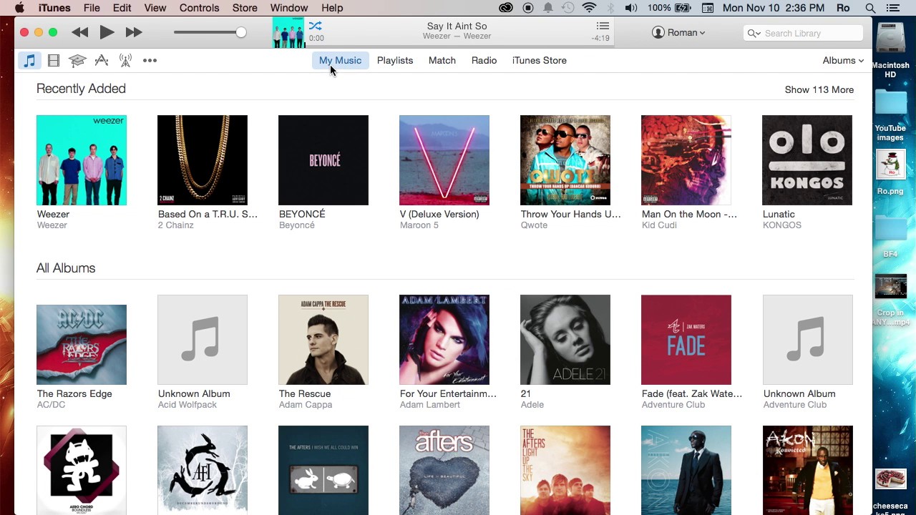
pyautogui.scroll(-4, 349, 241)
pyautogui.scroll(-3, 263, 241)
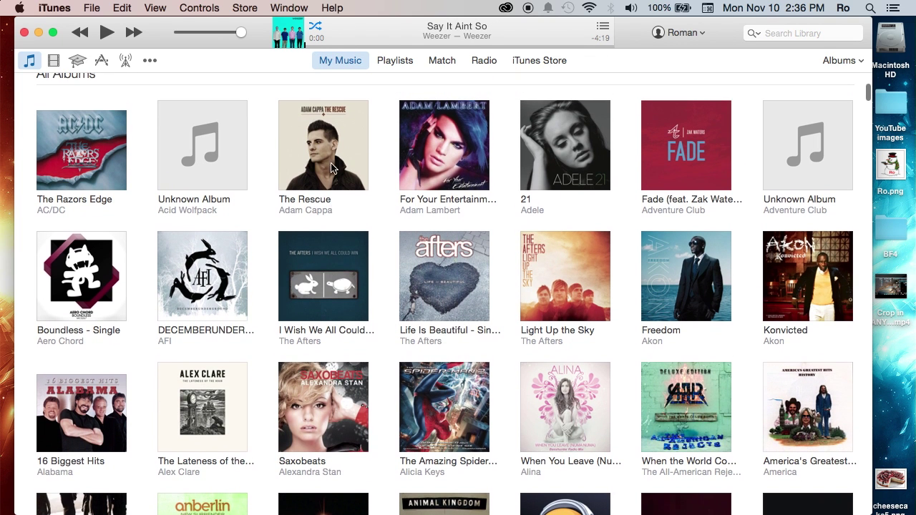
pyautogui.click(331, 169)
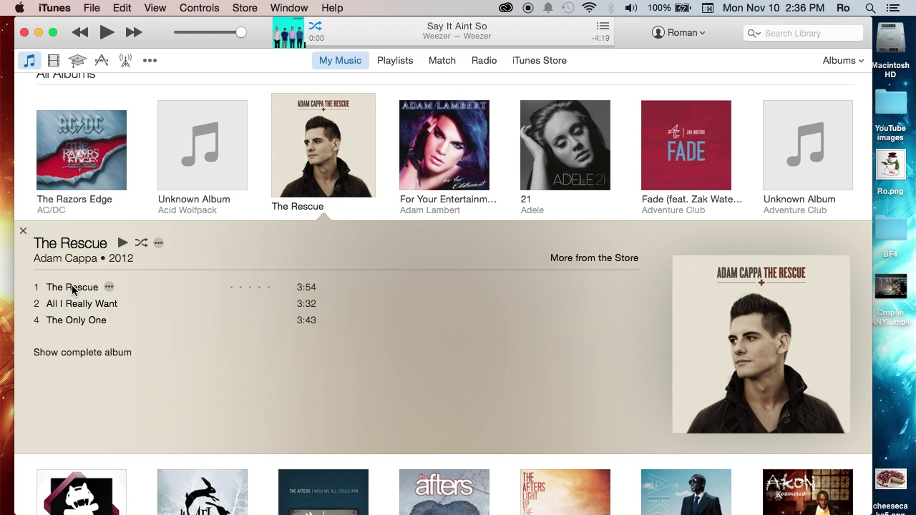
pyautogui.moveTo(63, 288); pyautogui.dragTo(55, 171)
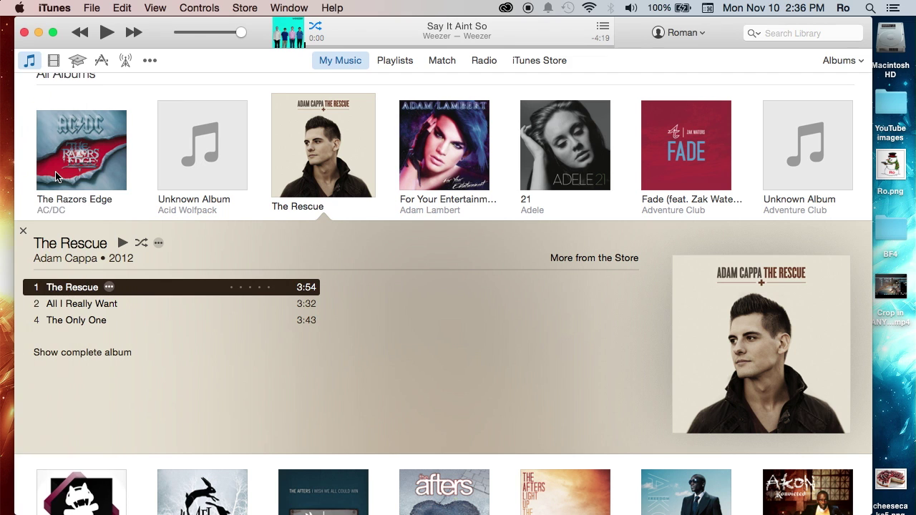
pyautogui.click(333, 62)
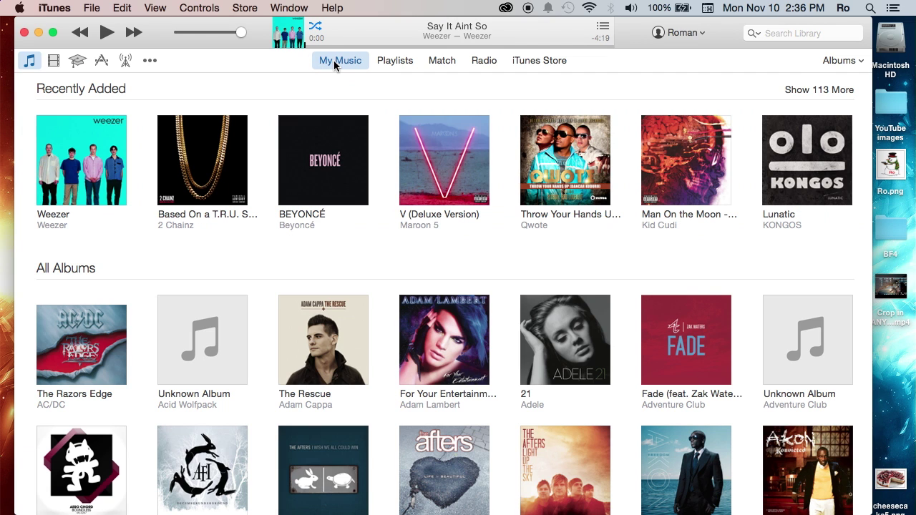
pyautogui.click(393, 60)
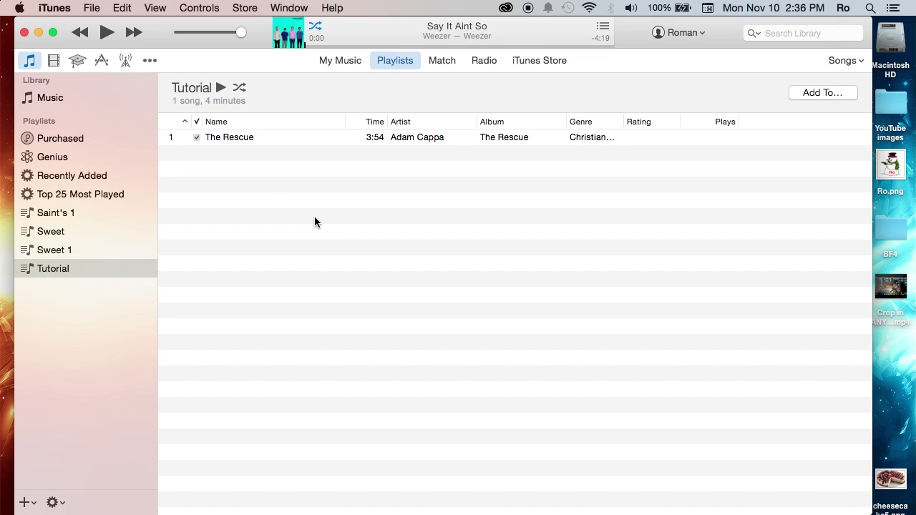
pyautogui.click(63, 249)
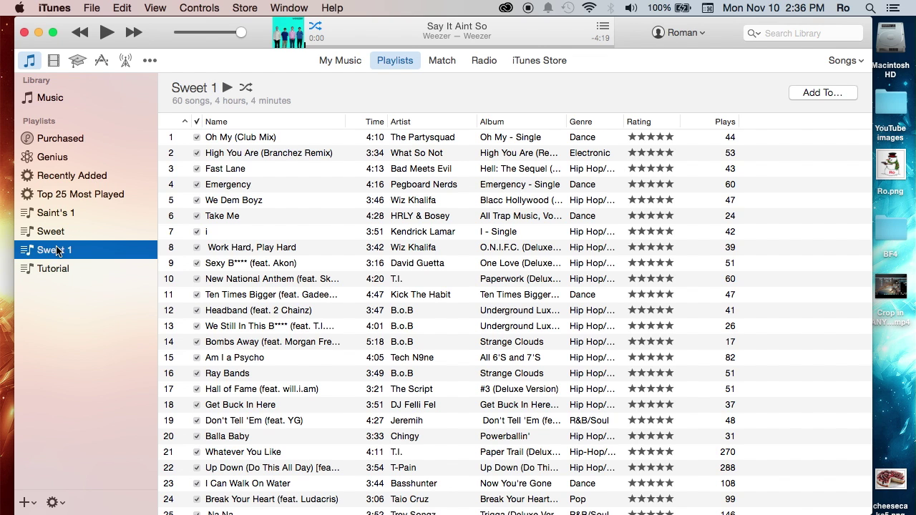
pyautogui.click(53, 275)
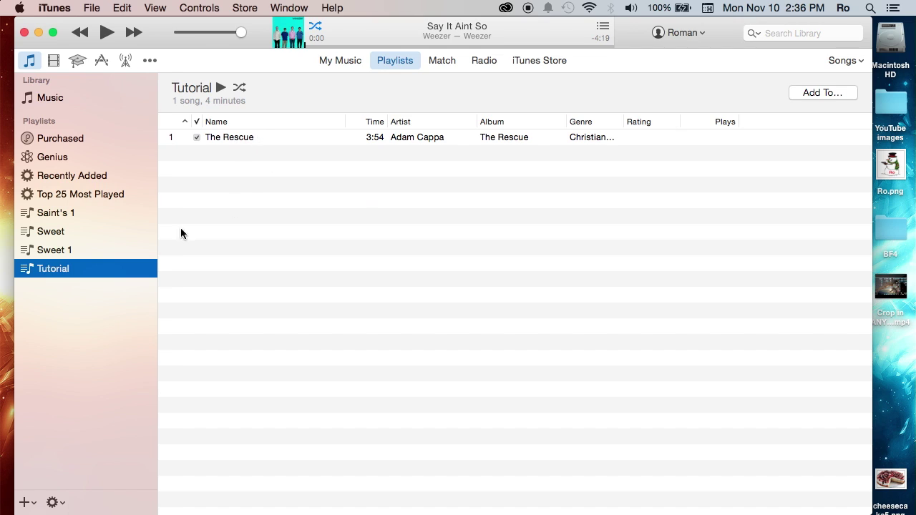
pyautogui.click(91, 6)
pyautogui.moveTo(109, 27)
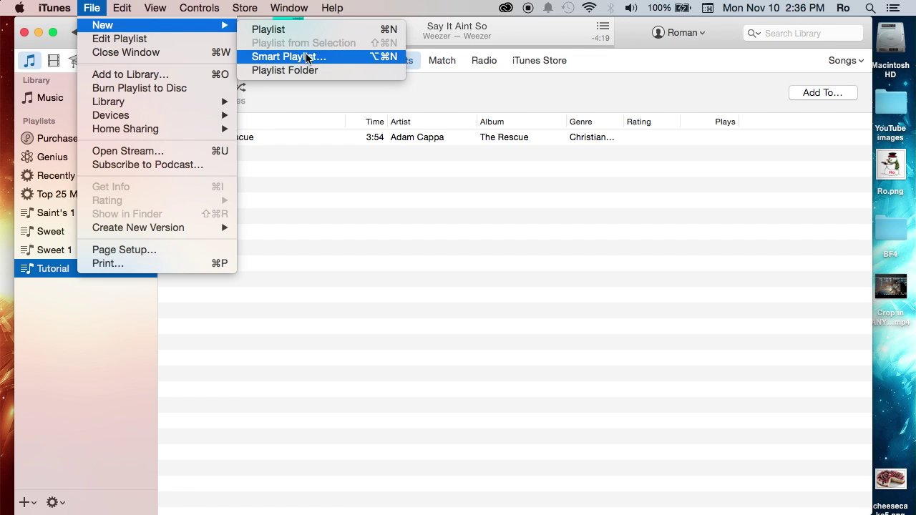
pyautogui.click(291, 211)
pyautogui.click(82, 176)
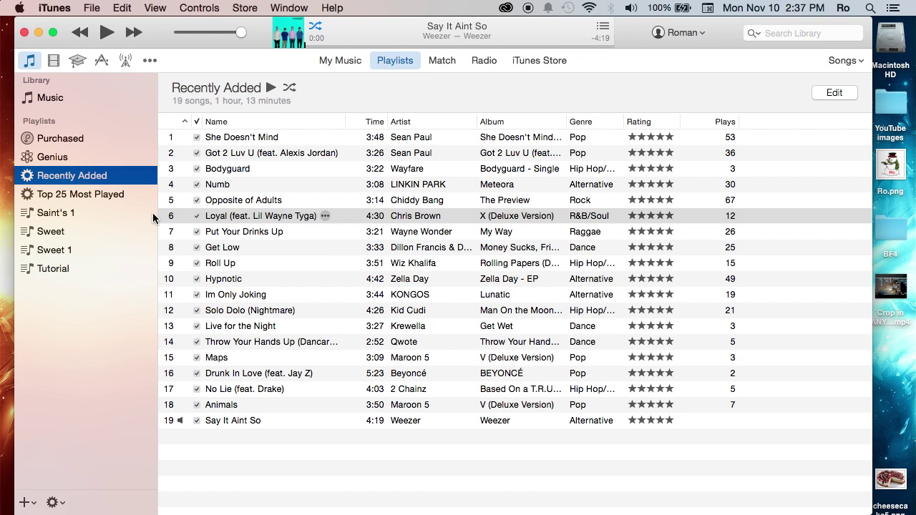
pyautogui.click(65, 269)
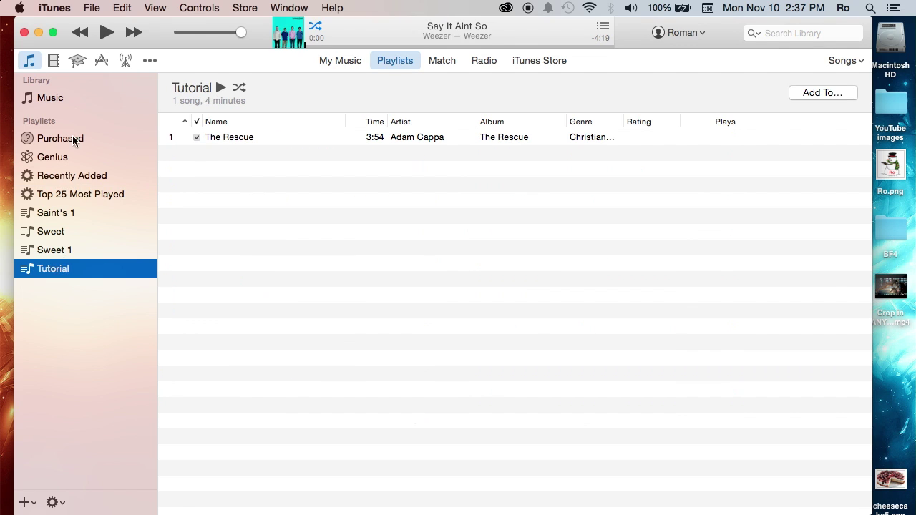
# Step: Examine the rule comparison options for a new Smart Playlist and cancel without creating it
pyautogui.click(90, 7)
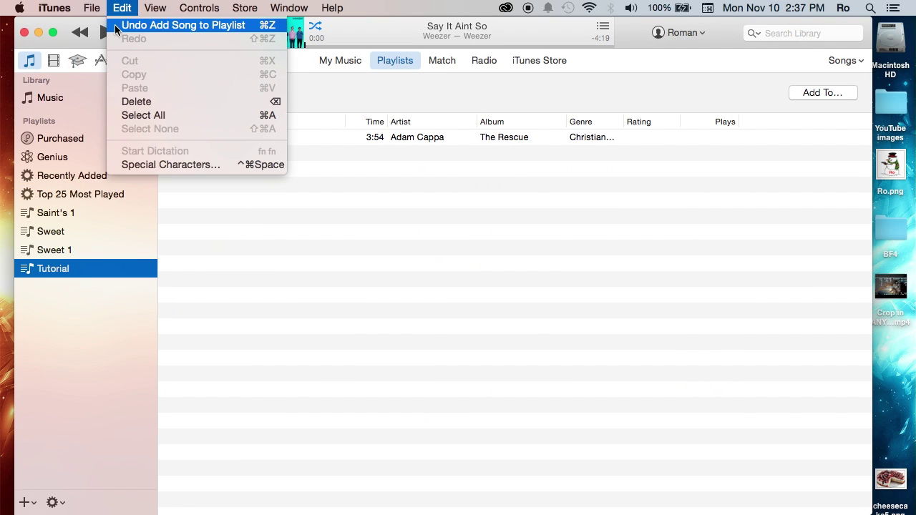
pyautogui.moveTo(199, 27)
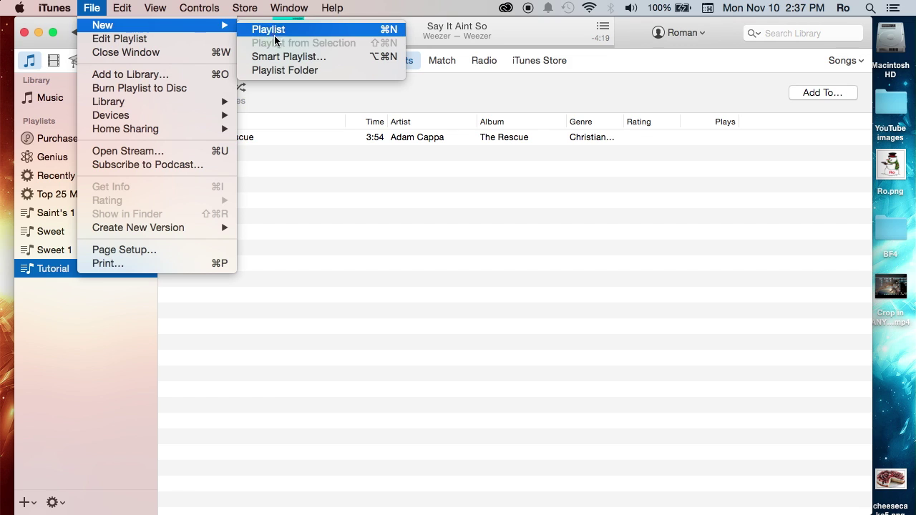
pyautogui.click(280, 57)
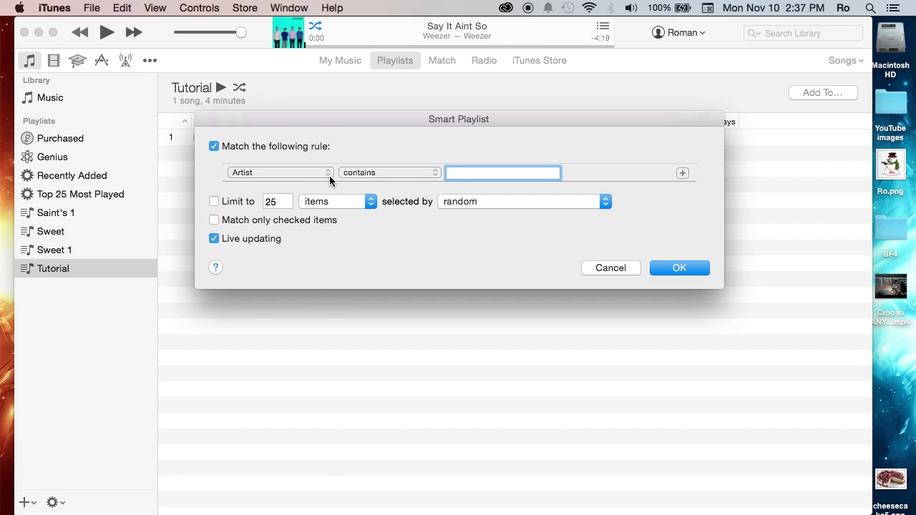
pyautogui.click(330, 175)
pyautogui.click(330, 176)
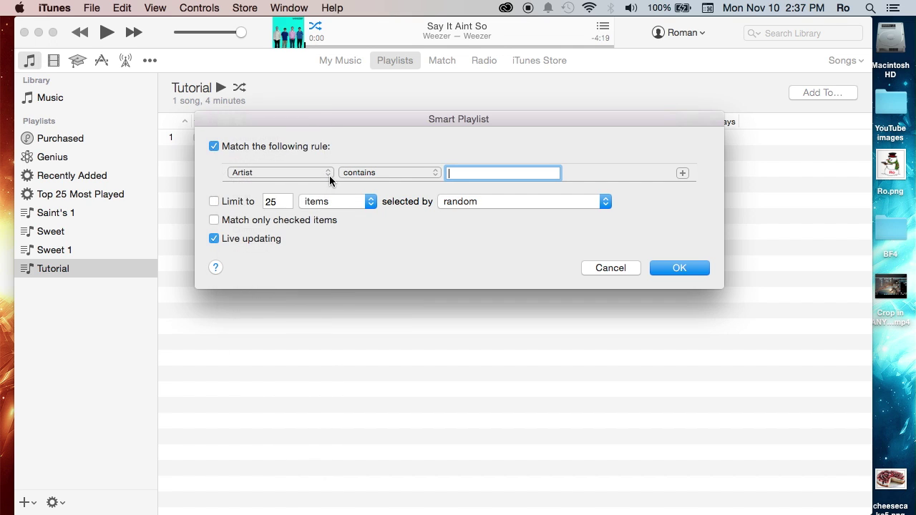
pyautogui.click(438, 174)
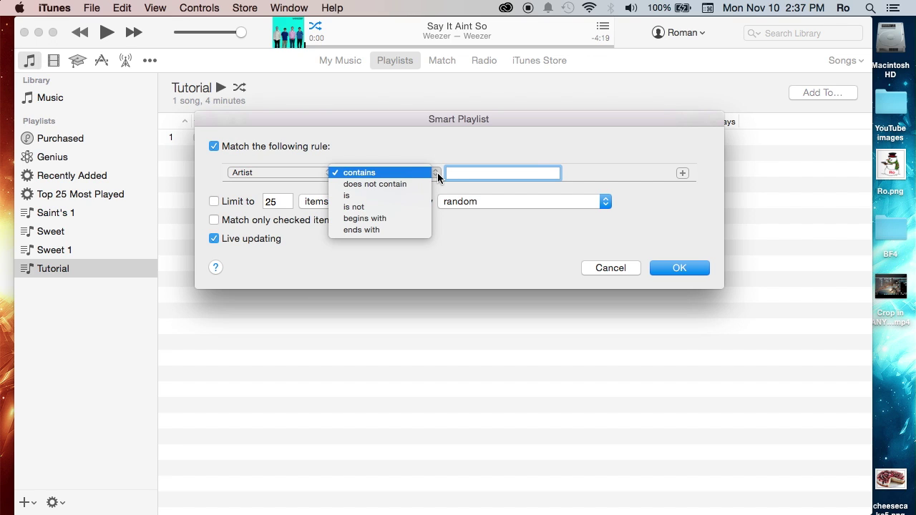
pyautogui.click(438, 177)
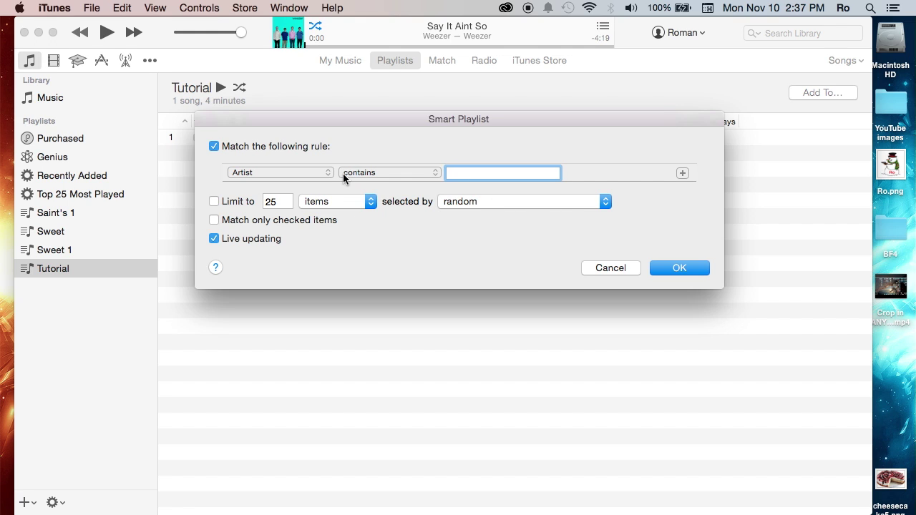
pyautogui.click(376, 176)
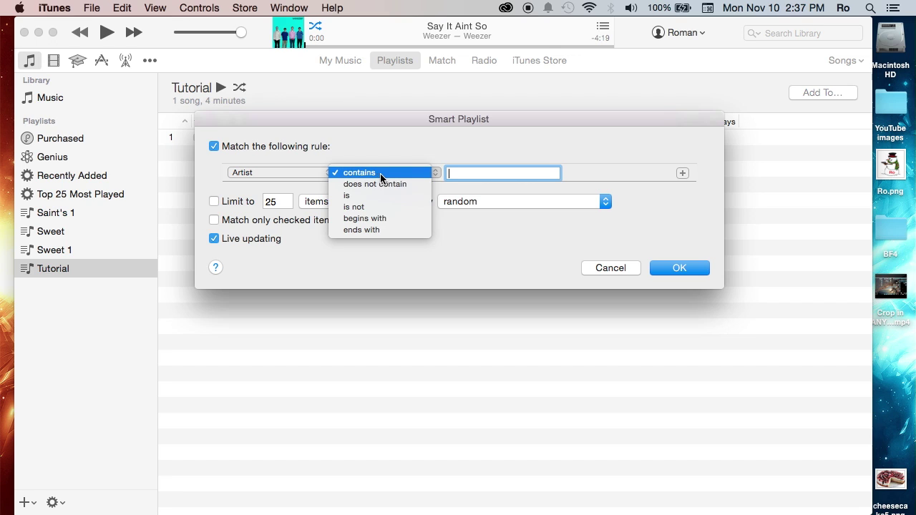
pyautogui.click(380, 176)
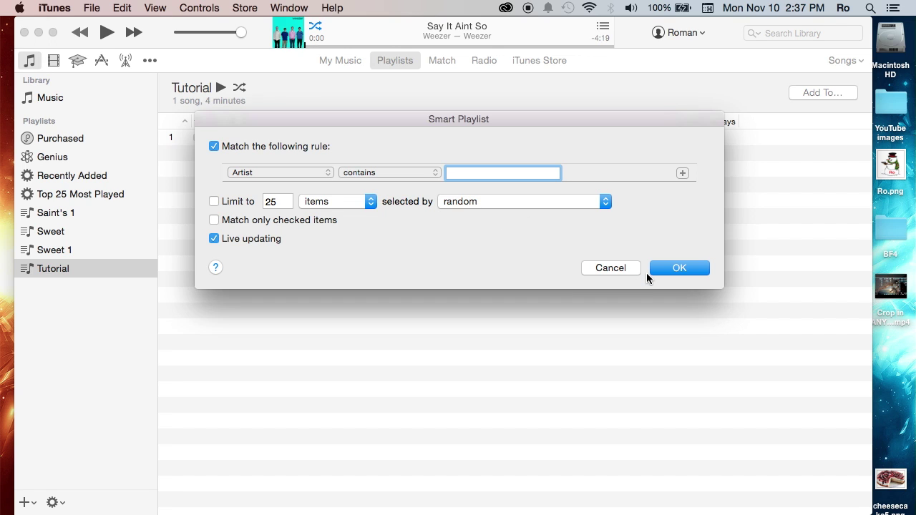
pyautogui.click(625, 269)
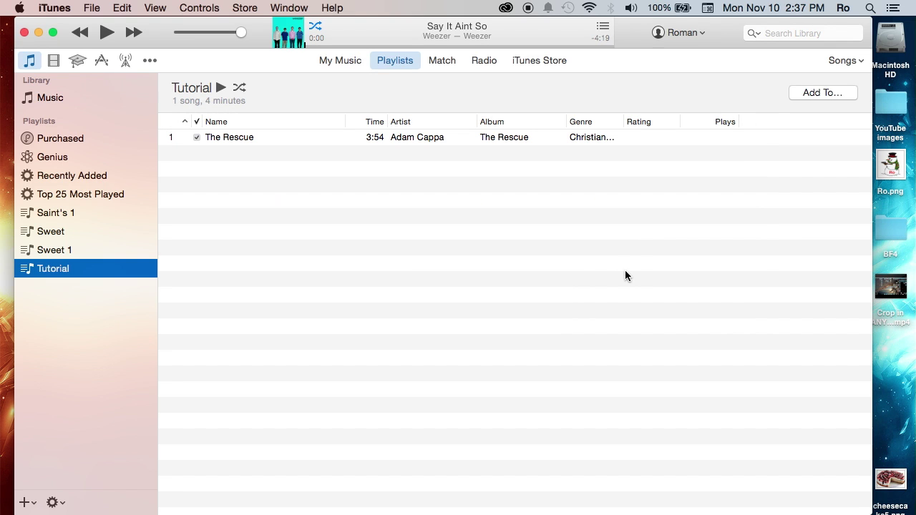